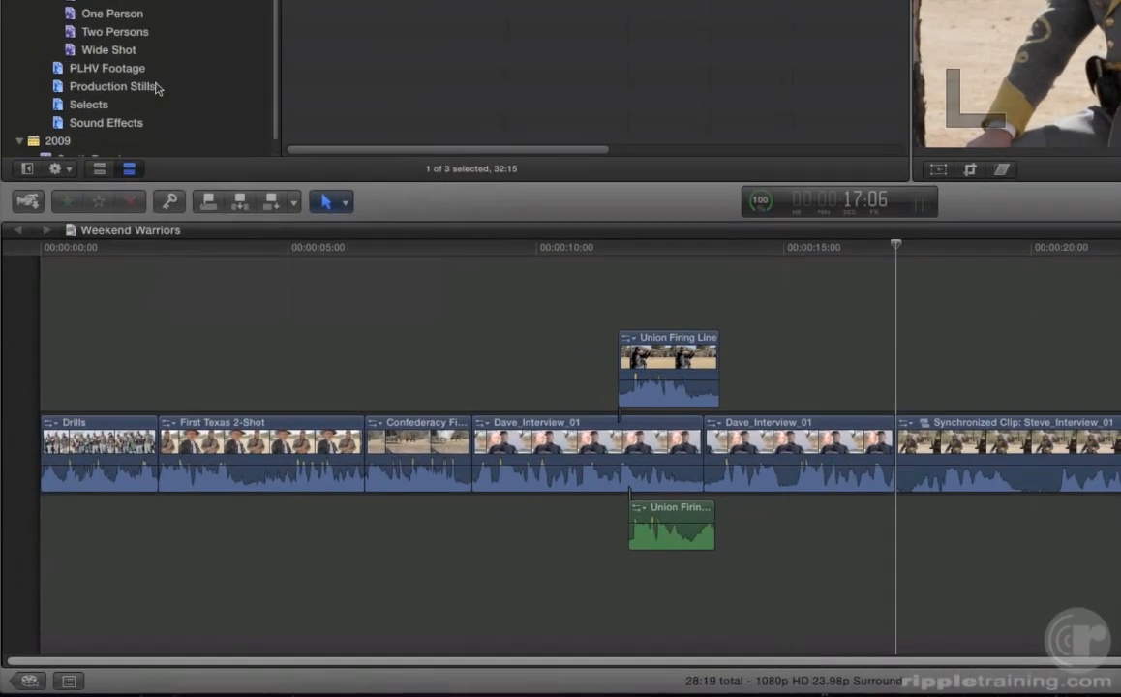
- Locate the Confederacy Firing Line clip through the timeline index and play it at a closer zoom
{"action": "key", "text": "shift+super+2"}
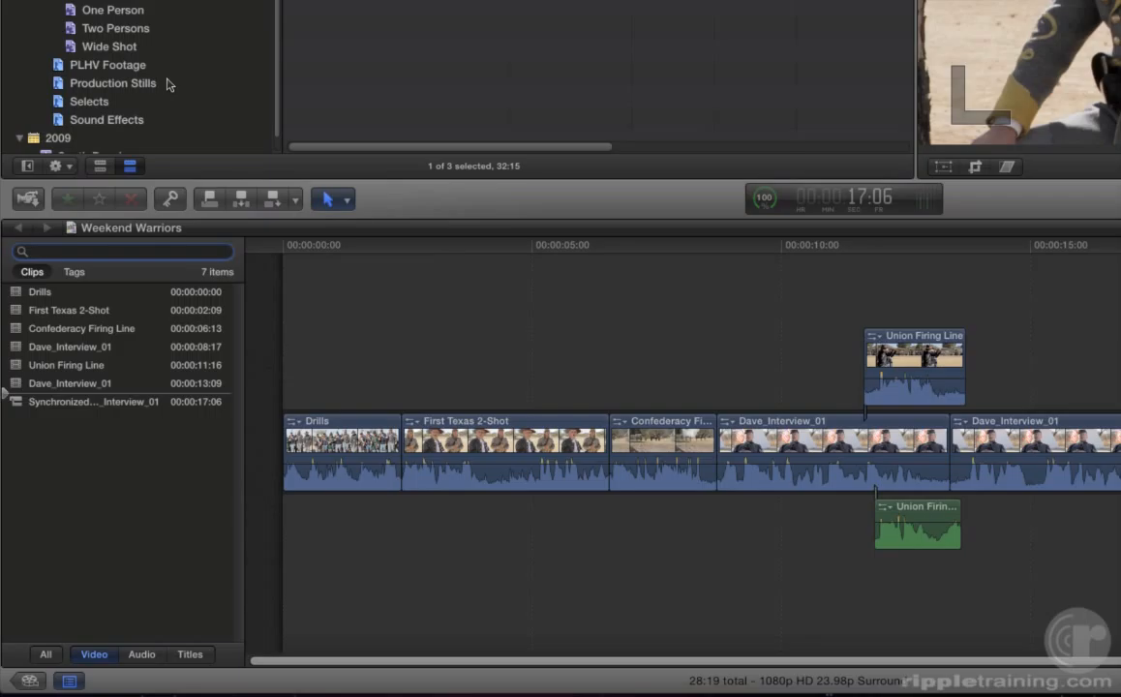
{"action": "left_click", "coordinate": [76, 329]}
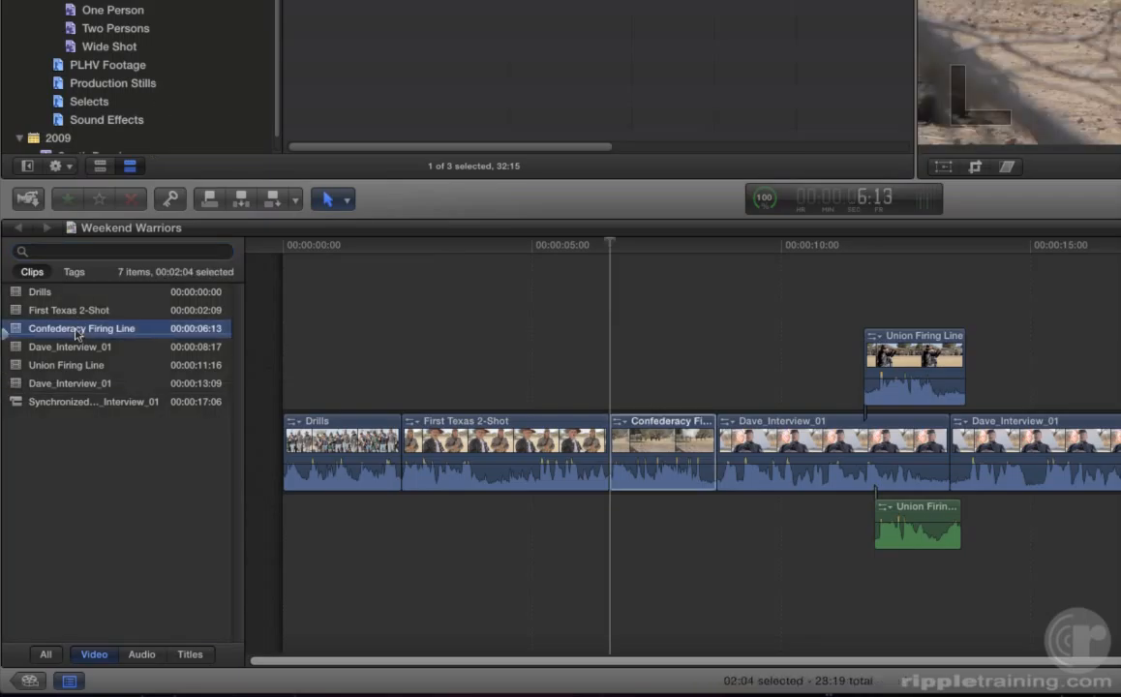
{"action": "key", "text": "shift+super+2"}
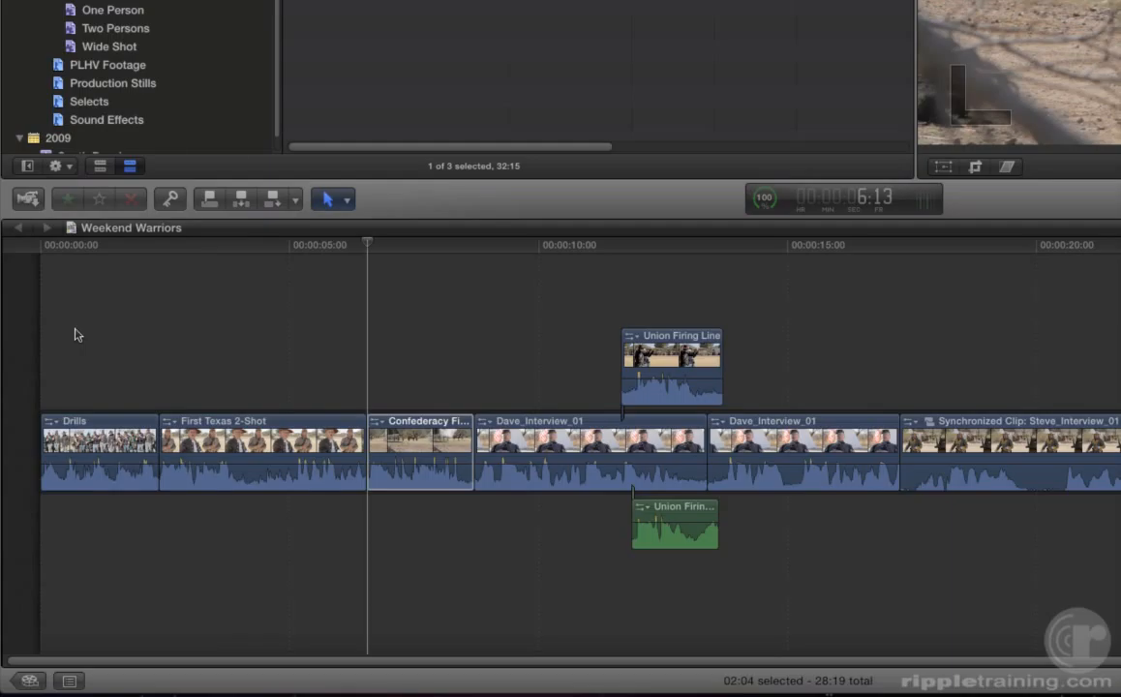
{"action": "key", "text": "super+equal"}
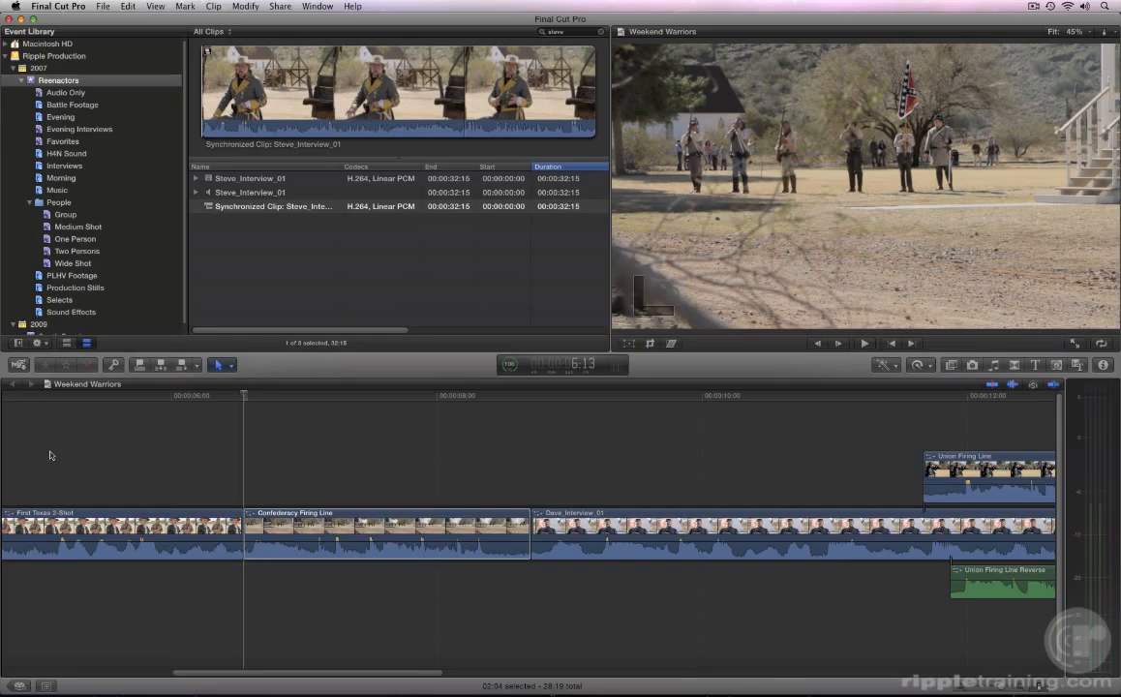
{"action": "key", "text": "space"}
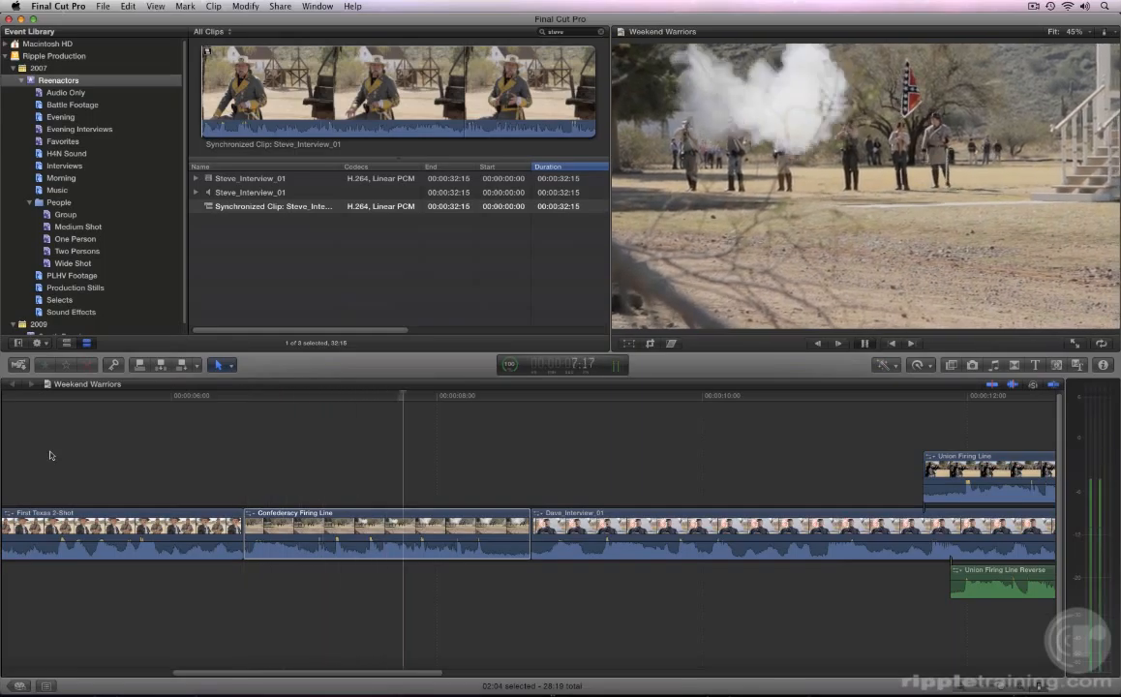
{"action": "key", "text": "space"}
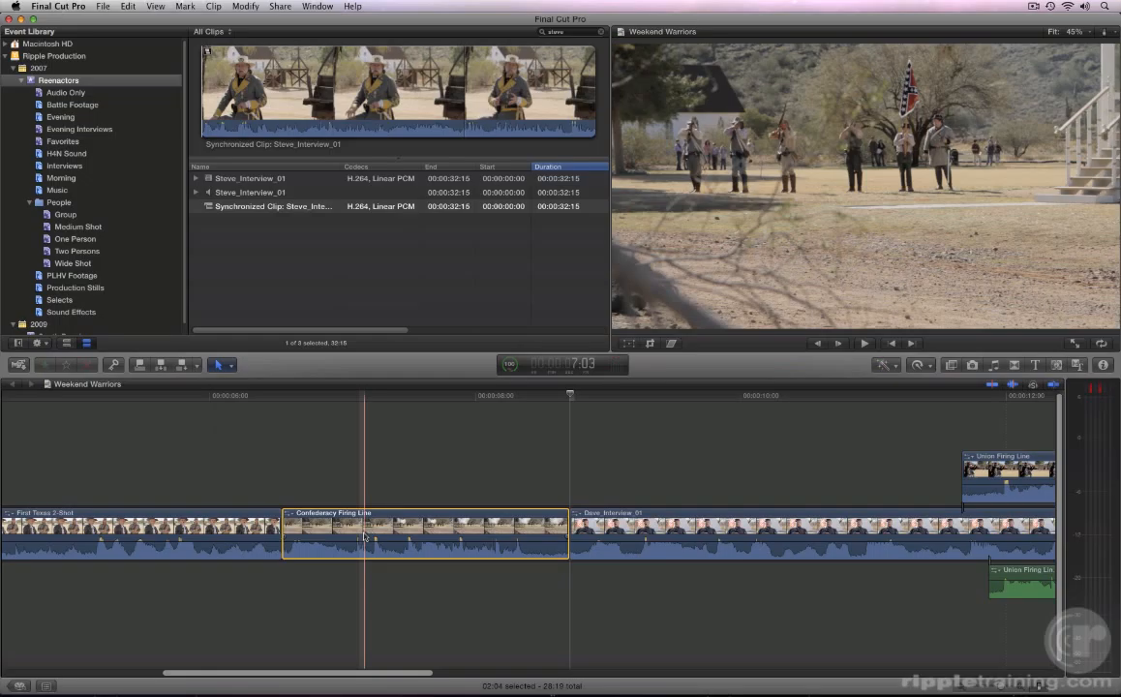
- Change the Confederacy Firing Line clip's duration to 1:00 and undo the change
{"action": "key", "text": "ctrl+d"}
{"action": "type", "text": "100"}
{"action": "key", "text": "Return"}
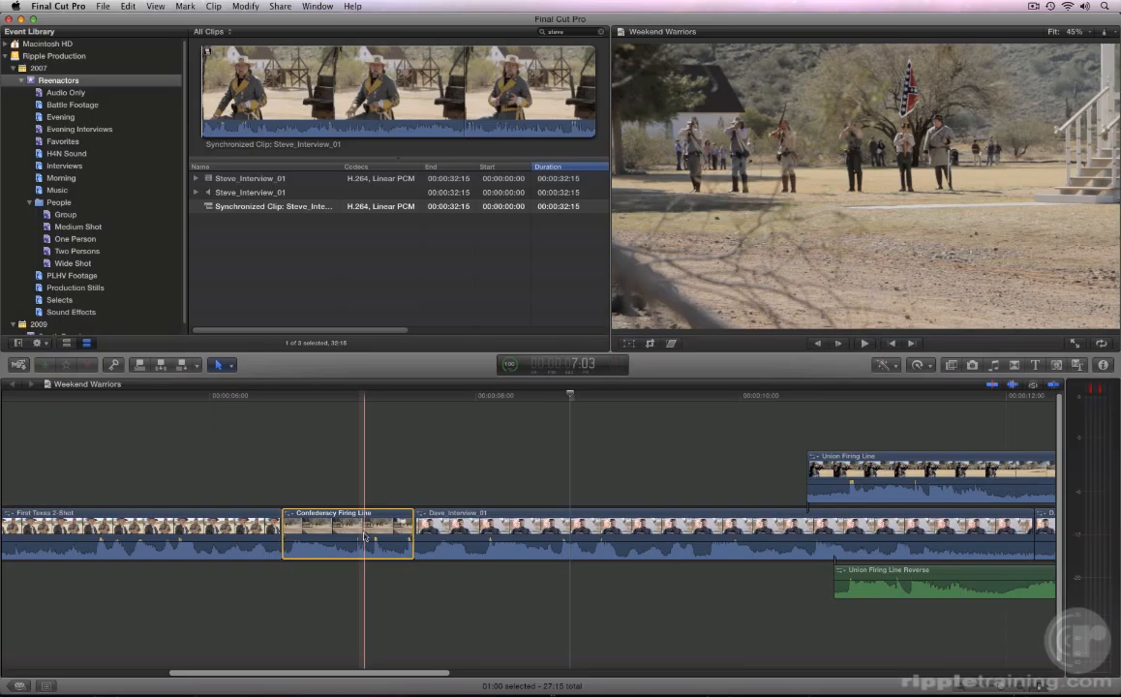
{"action": "key", "text": "super+z"}
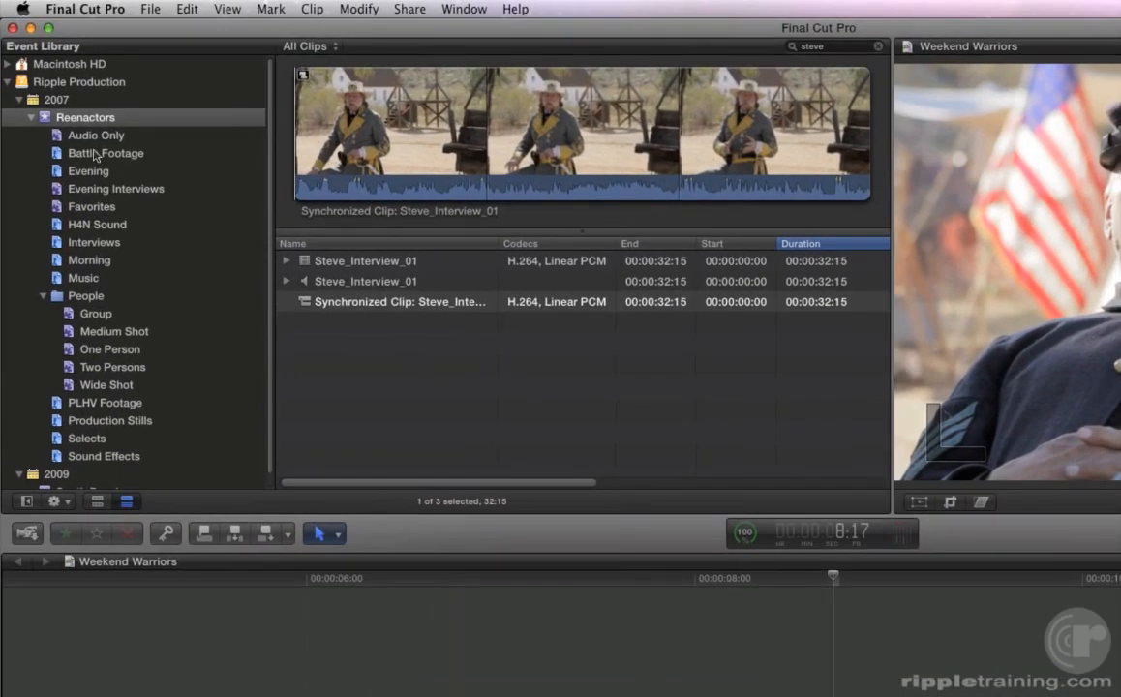
- Mark a range starting at 1:19 in Confederate Firing Line_2 from the Battle Footage collection and preview it
{"action": "left_click", "coordinate": [97, 155]}
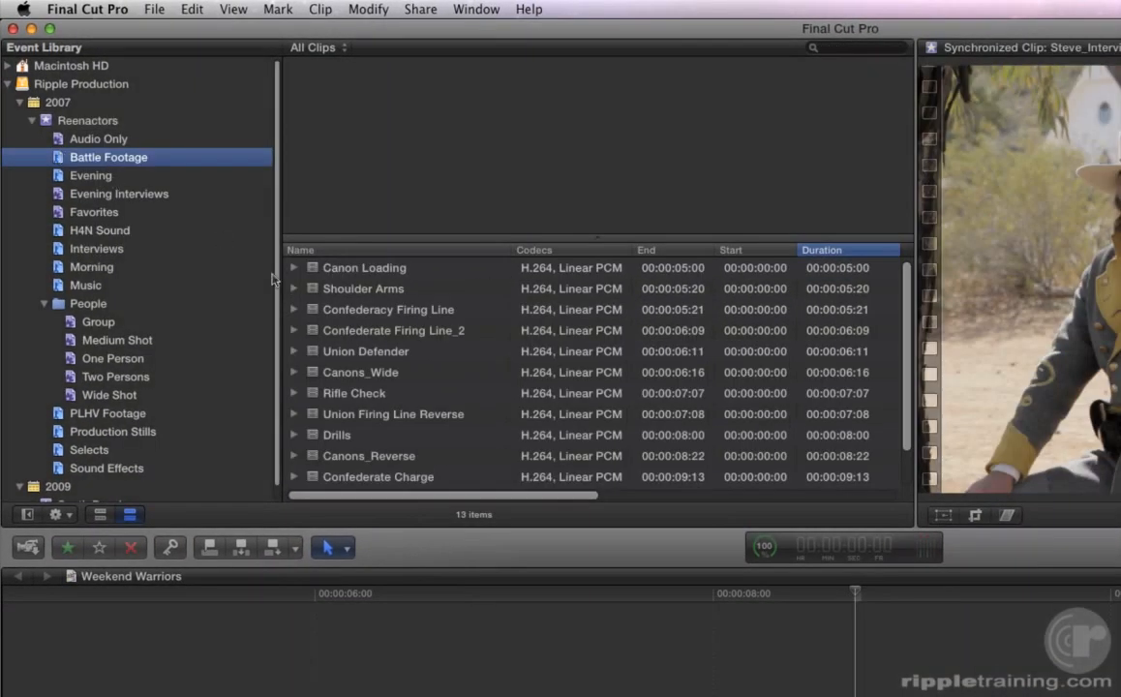
{"action": "left_click", "coordinate": [370, 326]}
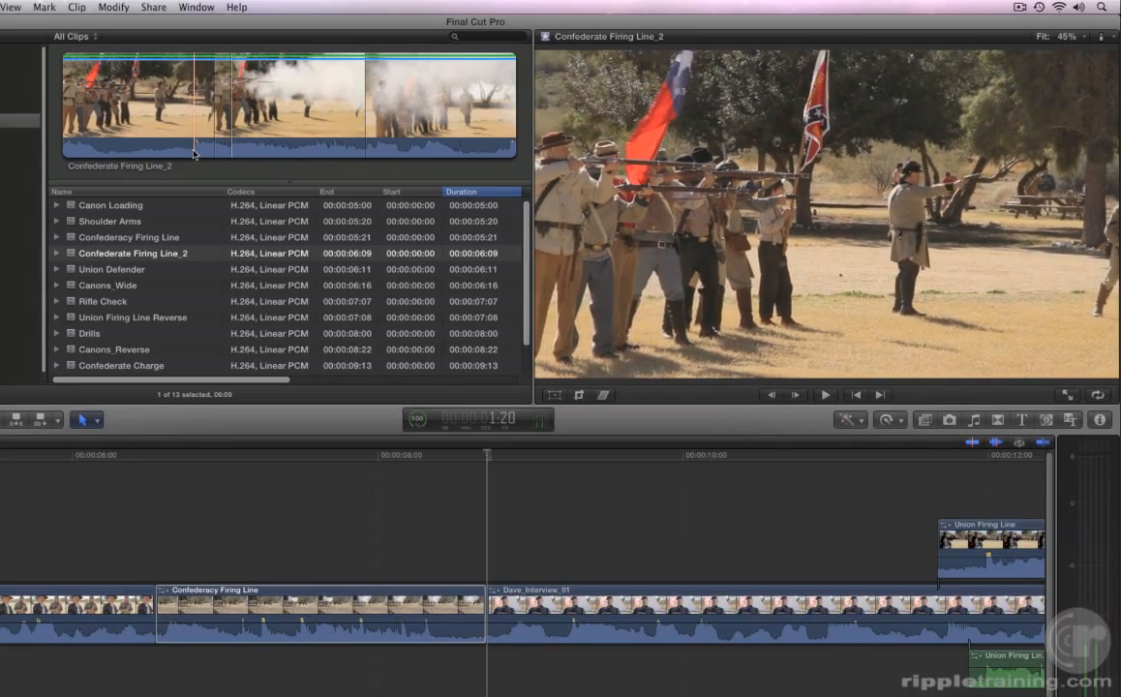
{"action": "key", "text": "i"}
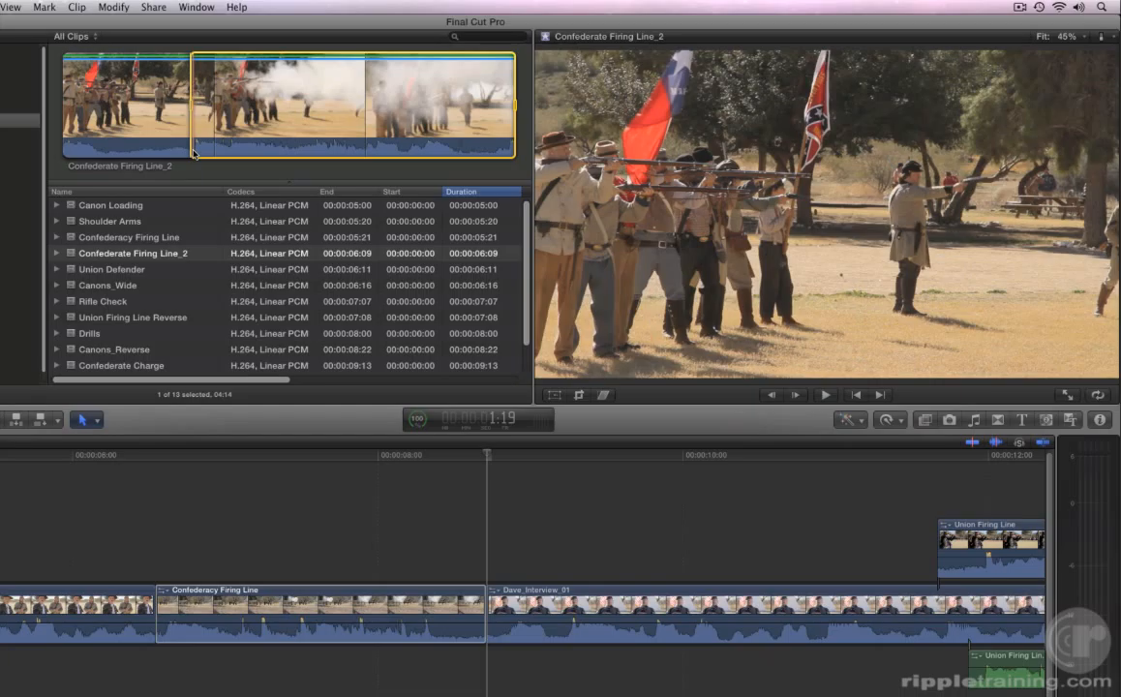
{"action": "key", "text": "space"}
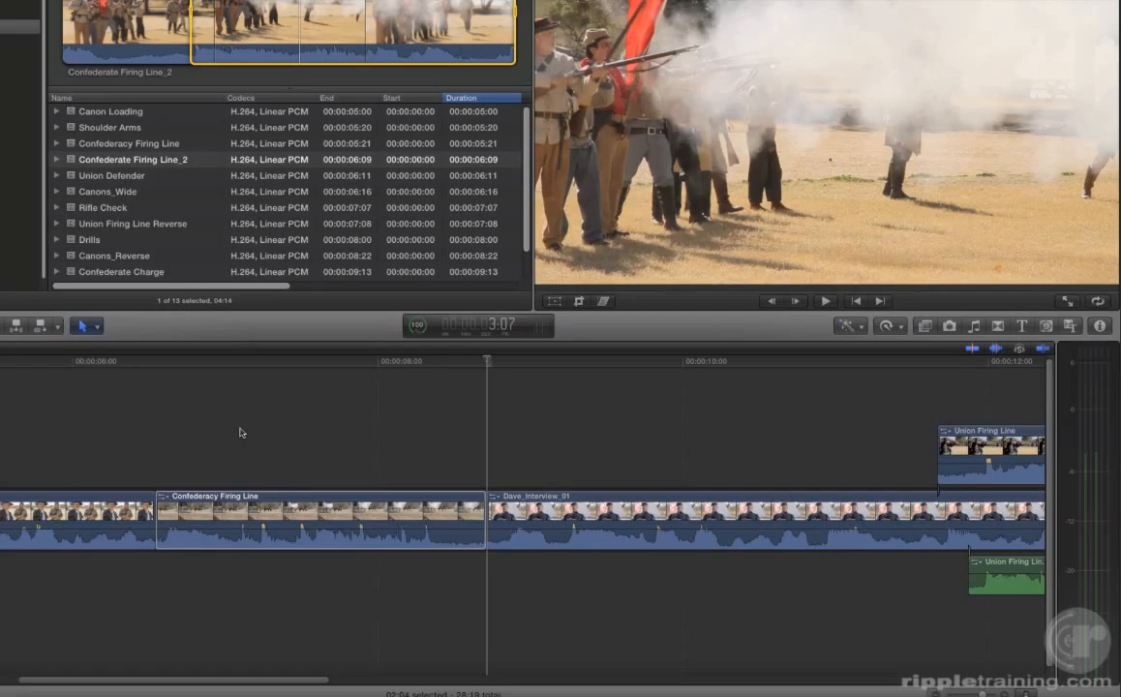
- Try a plain Replace of the Confederacy Firing Line clip with the marked Confederate Firing Line_2 range, review it and undo the edit
{"action": "left_click_drag", "start_coordinate": [240, 433], "coordinate": [202, 529]}
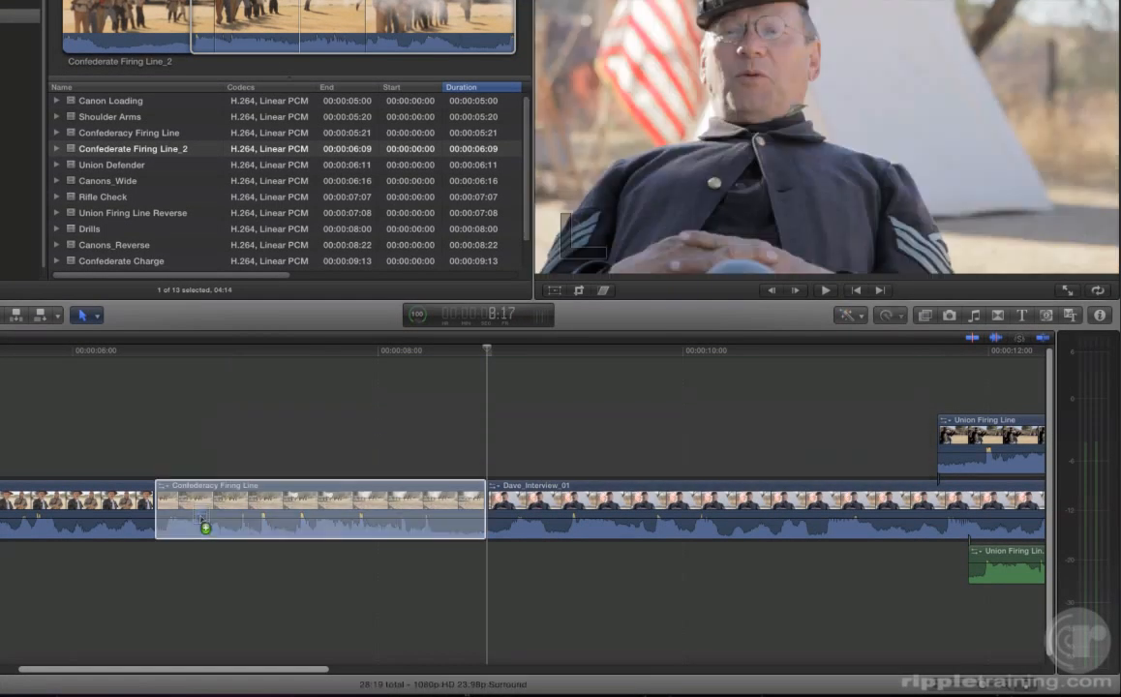
{"action": "left_click_drag", "start_coordinate": [201, 518], "coordinate": [201, 518]}
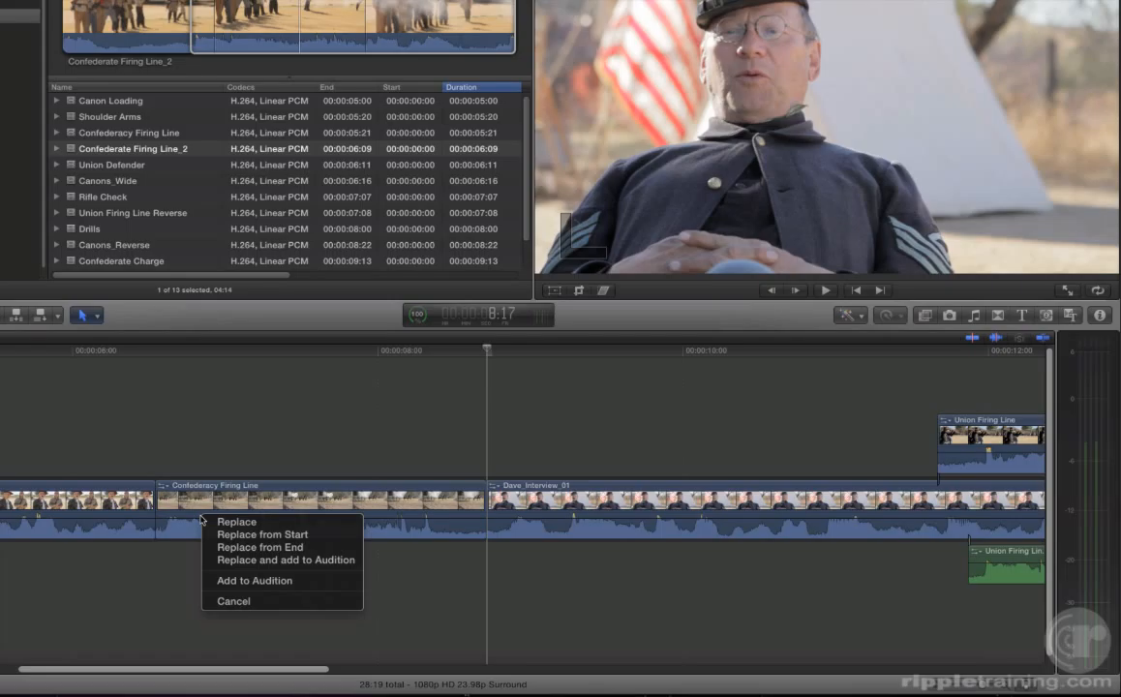
{"action": "left_click", "coordinate": [212, 523]}
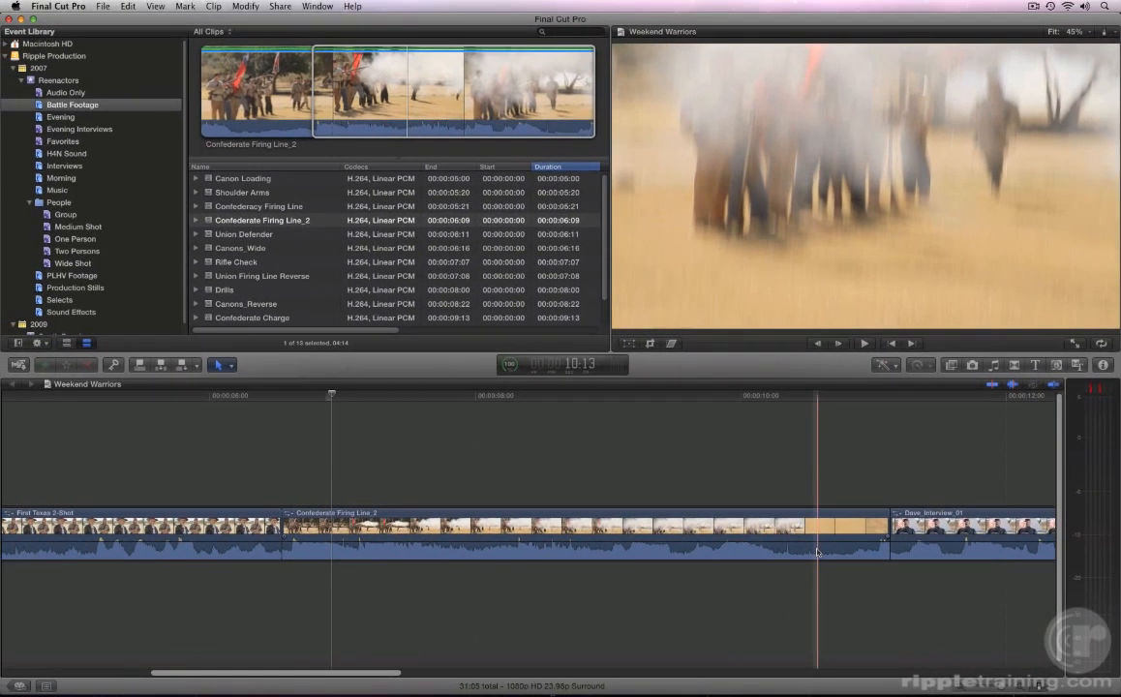
{"action": "key", "text": "Up"}
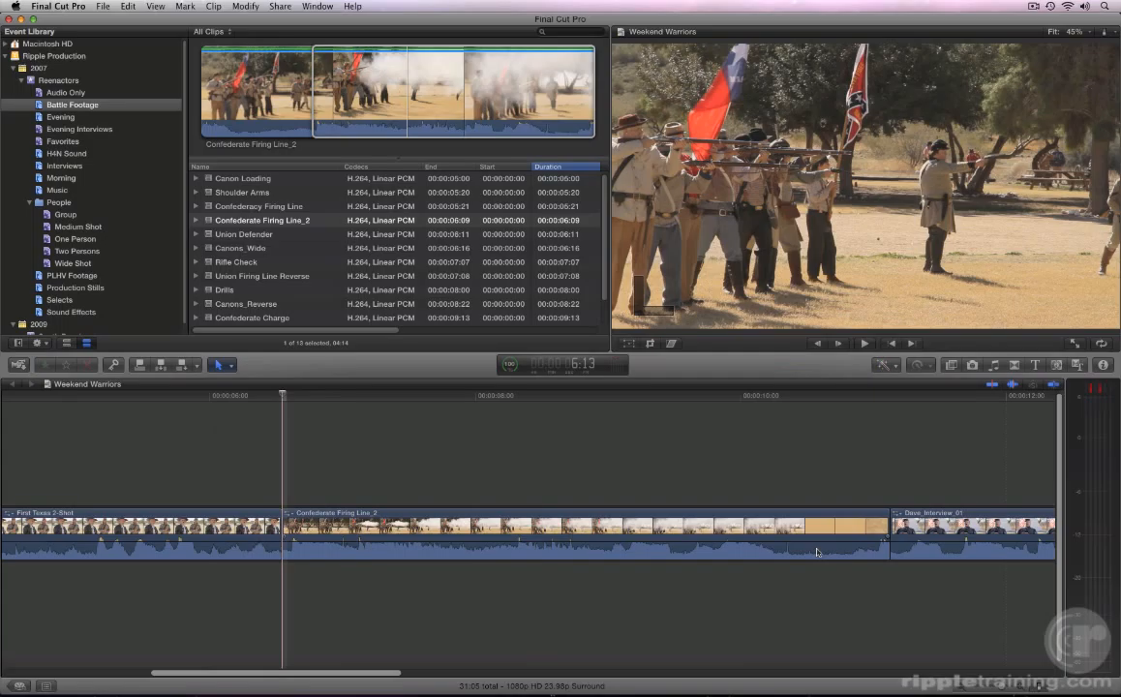
{"action": "key", "text": "space"}
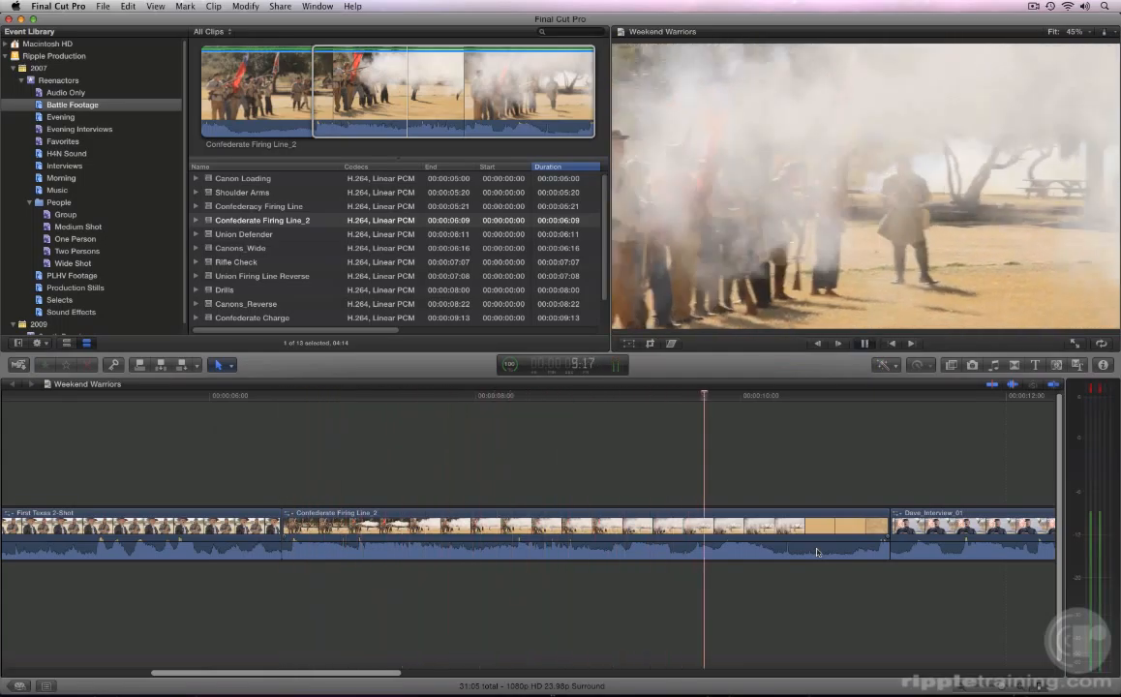
{"action": "key", "text": "space"}
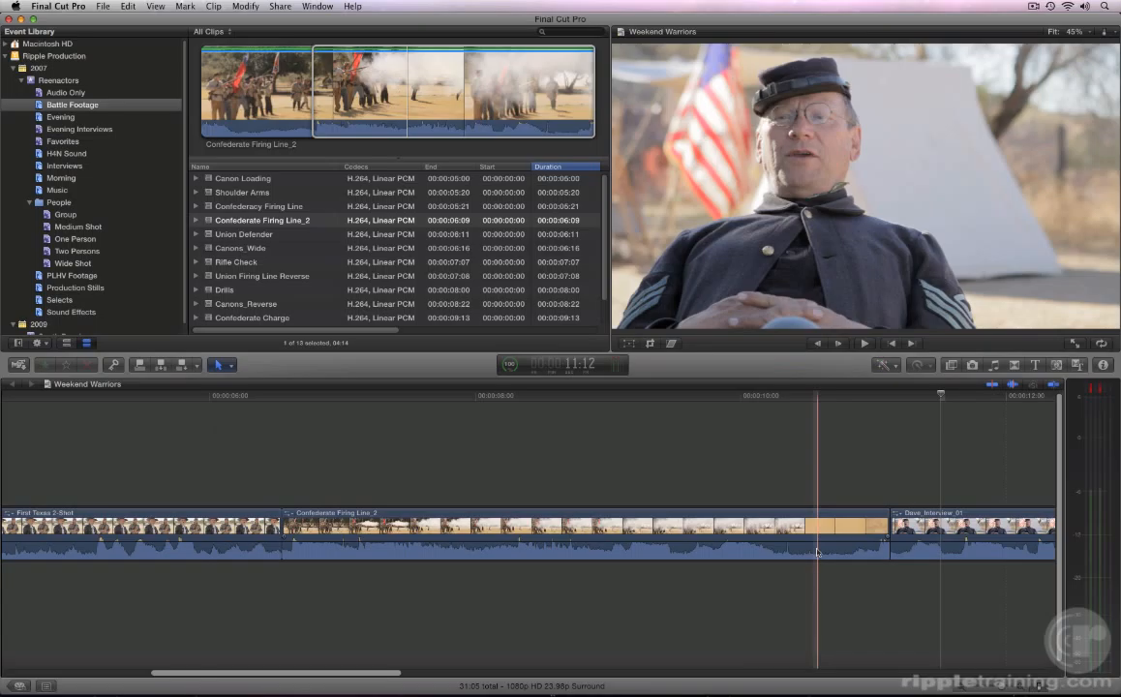
{"action": "key", "text": "super+z"}
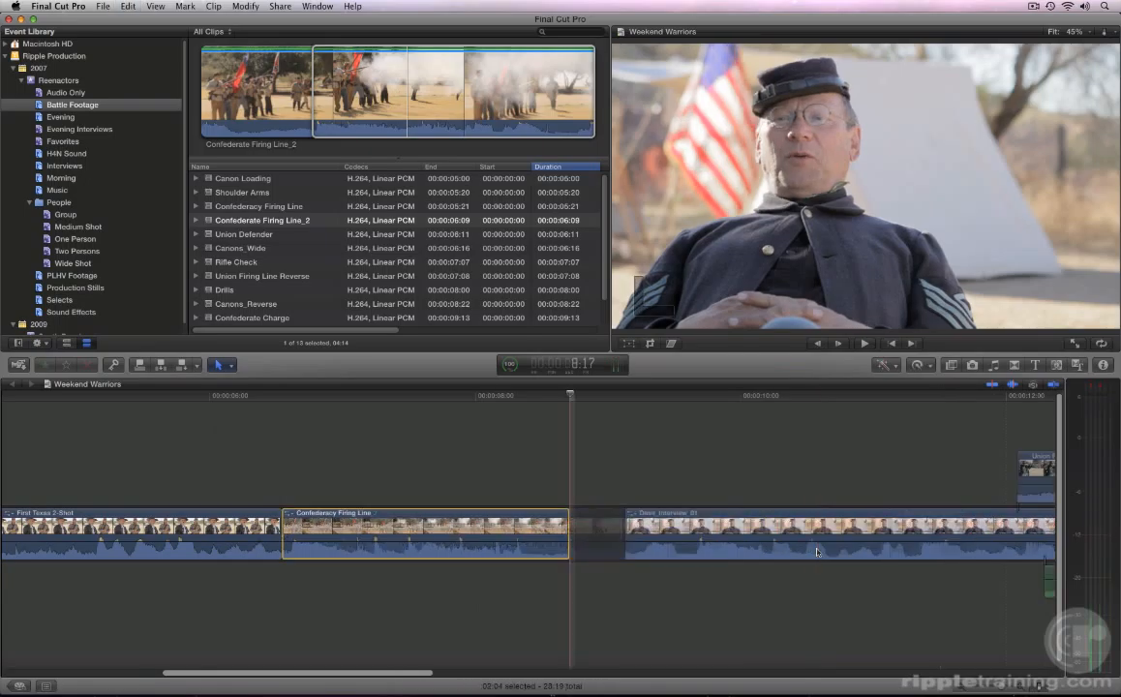
- Replace the Confederacy Firing Line clip with the marked Confederate Firing Line_2 range using Replace from Start, and play the edit
{"action": "left_click", "coordinate": [435, 118]}
{"action": "left_click_drag", "start_coordinate": [435, 118], "coordinate": [364, 534]}
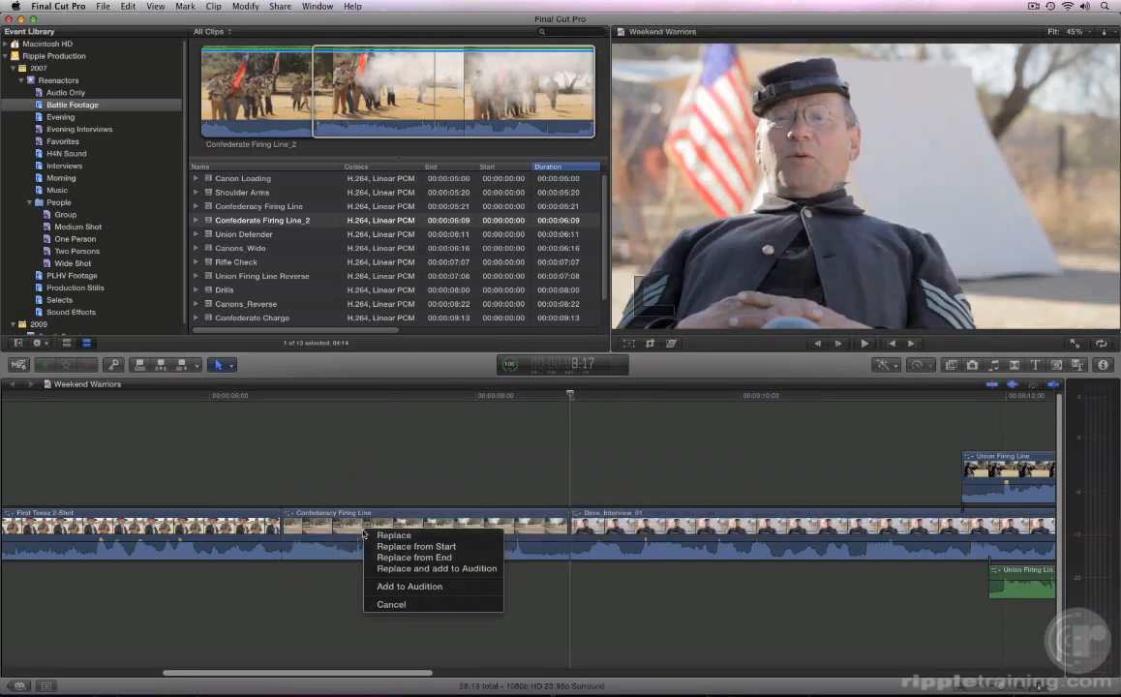
{"action": "left_click", "coordinate": [386, 547]}
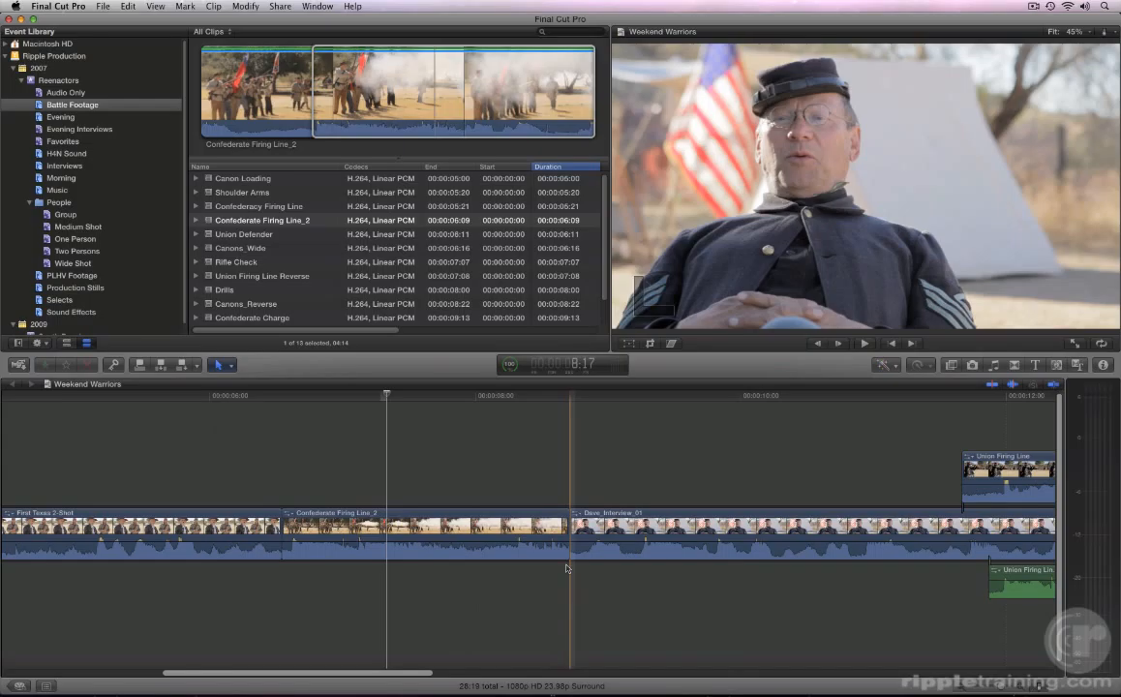
{"action": "key", "text": "Up"}
{"action": "key", "text": "space"}
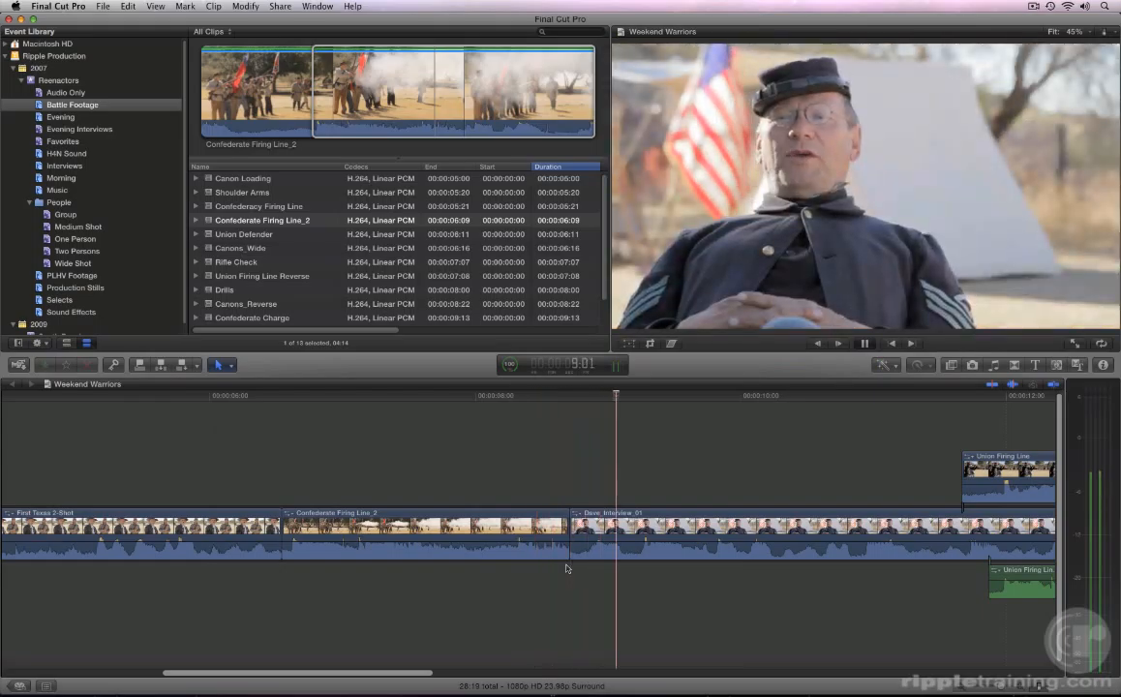
{"action": "key", "text": "space"}
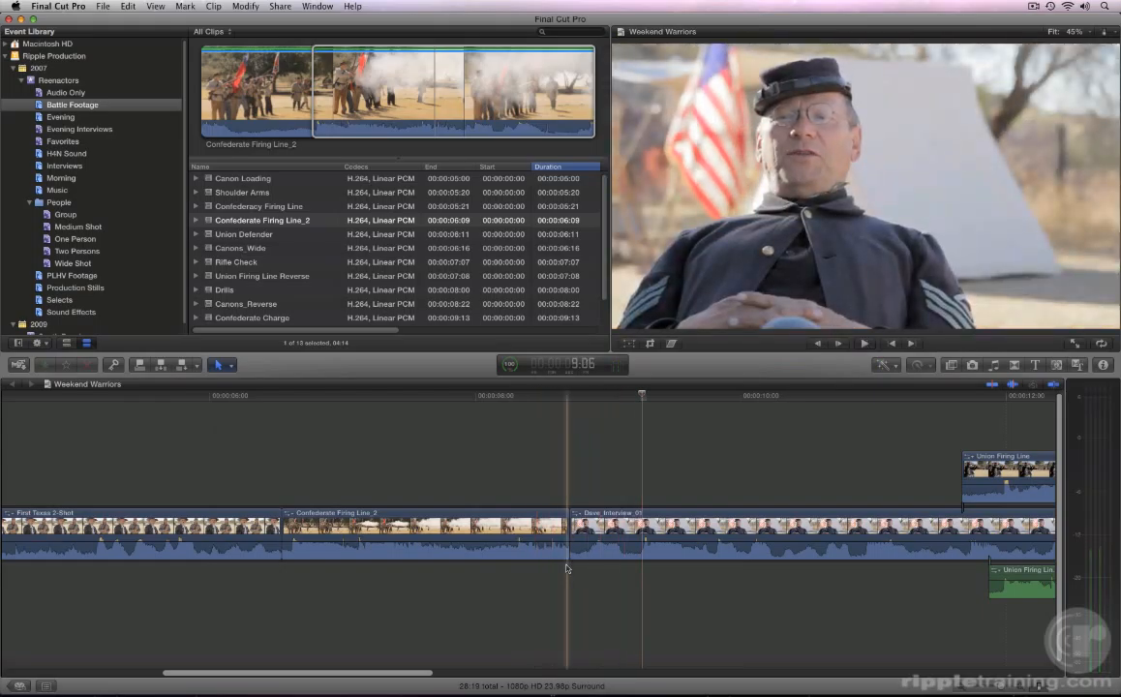
{"action": "left_click_drag", "start_coordinate": [399, 120], "coordinate": [373, 532]}
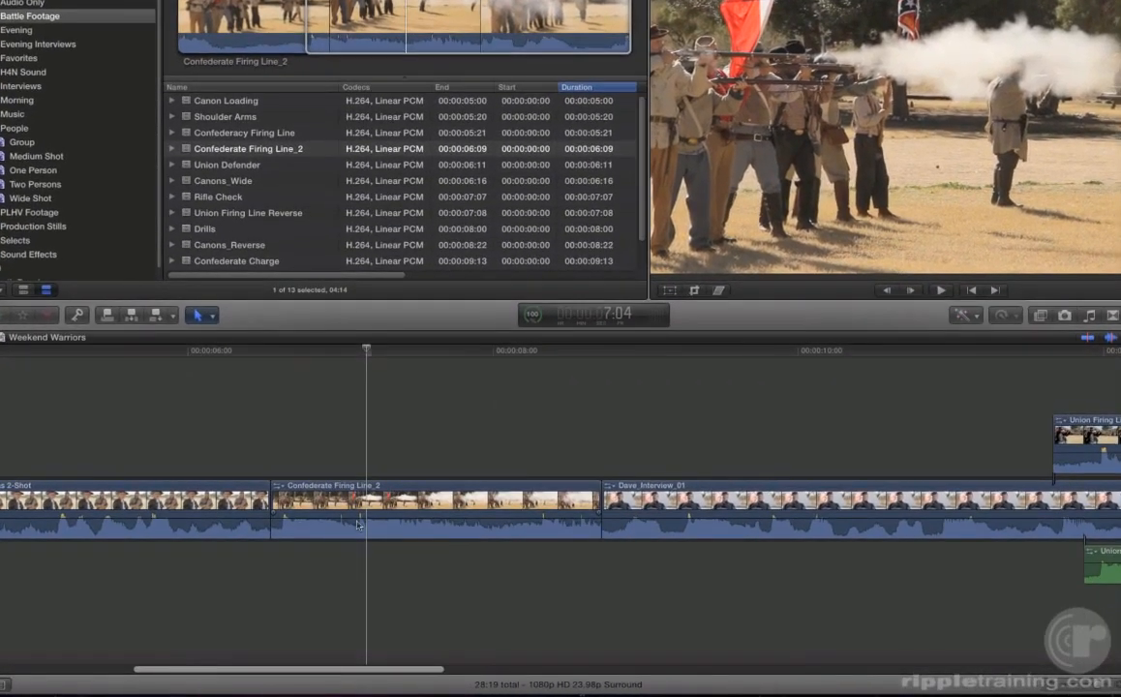
- Select a range of 02:14 from the start of the synchronized Steve_Interview_01 clip in the timeline
{"action": "scroll", "coordinate": [357, 524], "scroll_direction": "right", "scroll_amount": 10}
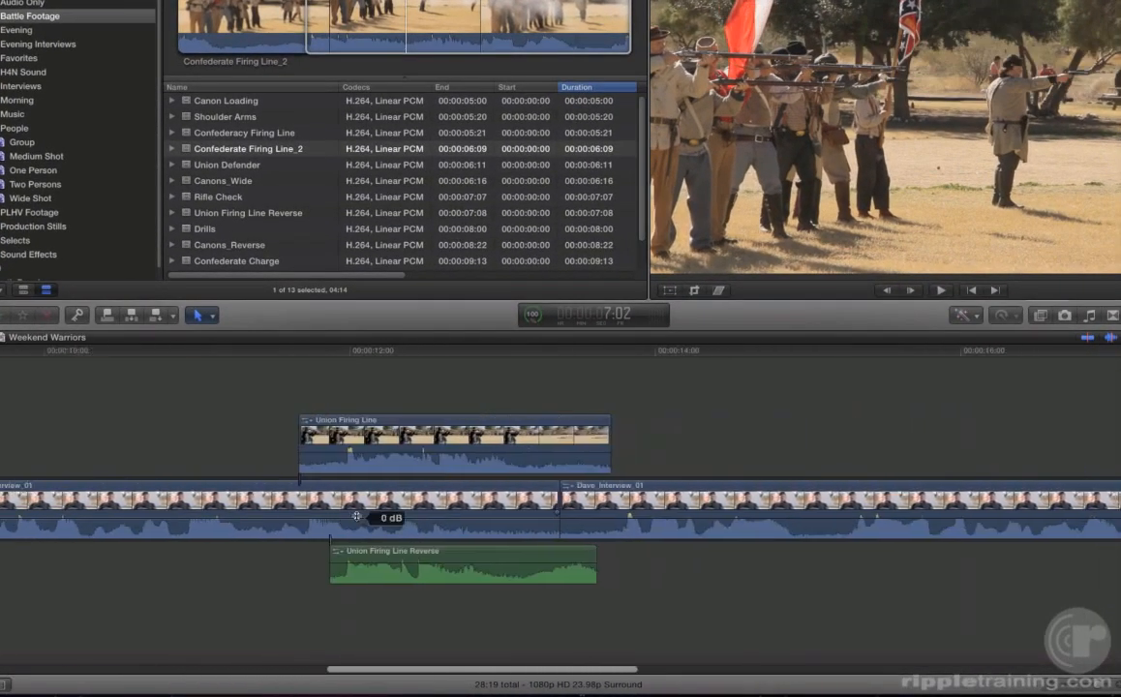
{"action": "scroll", "coordinate": [357, 517], "scroll_direction": "right", "scroll_amount": 10}
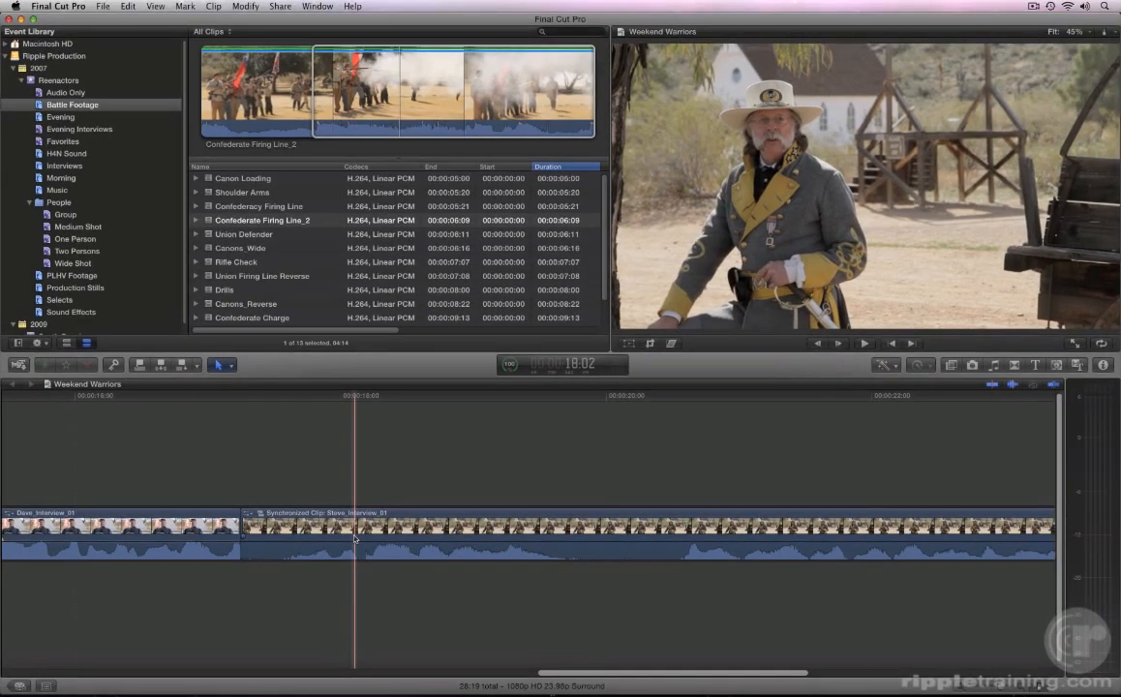
{"action": "left_click", "coordinate": [355, 539]}
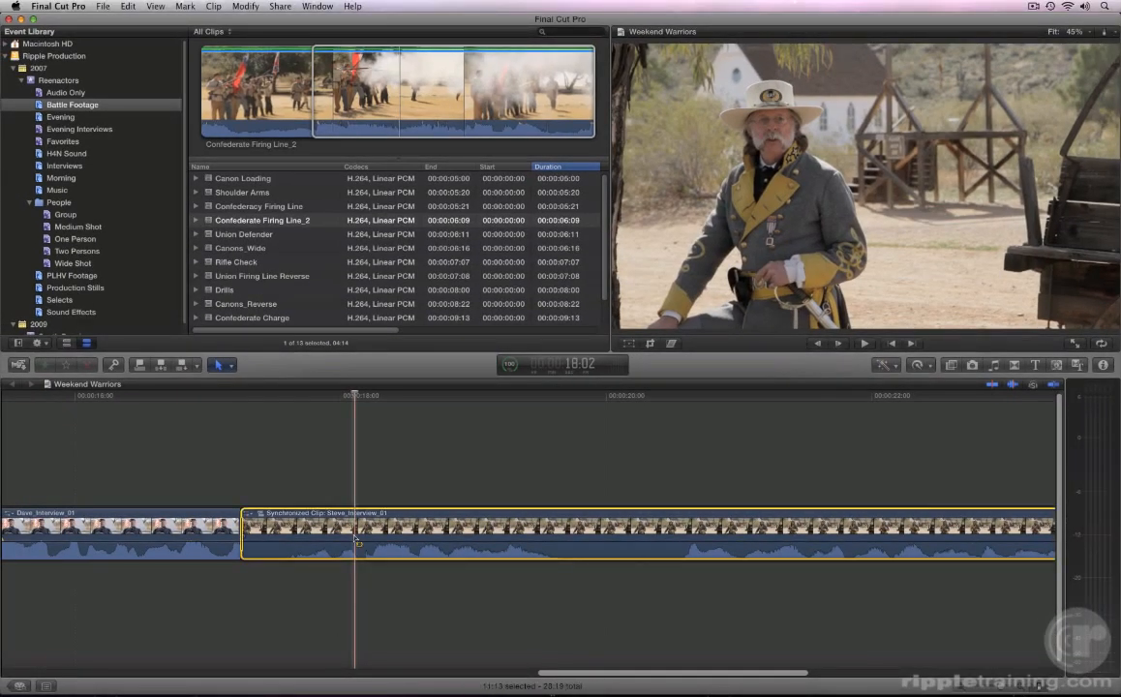
{"action": "key", "text": "Up"}
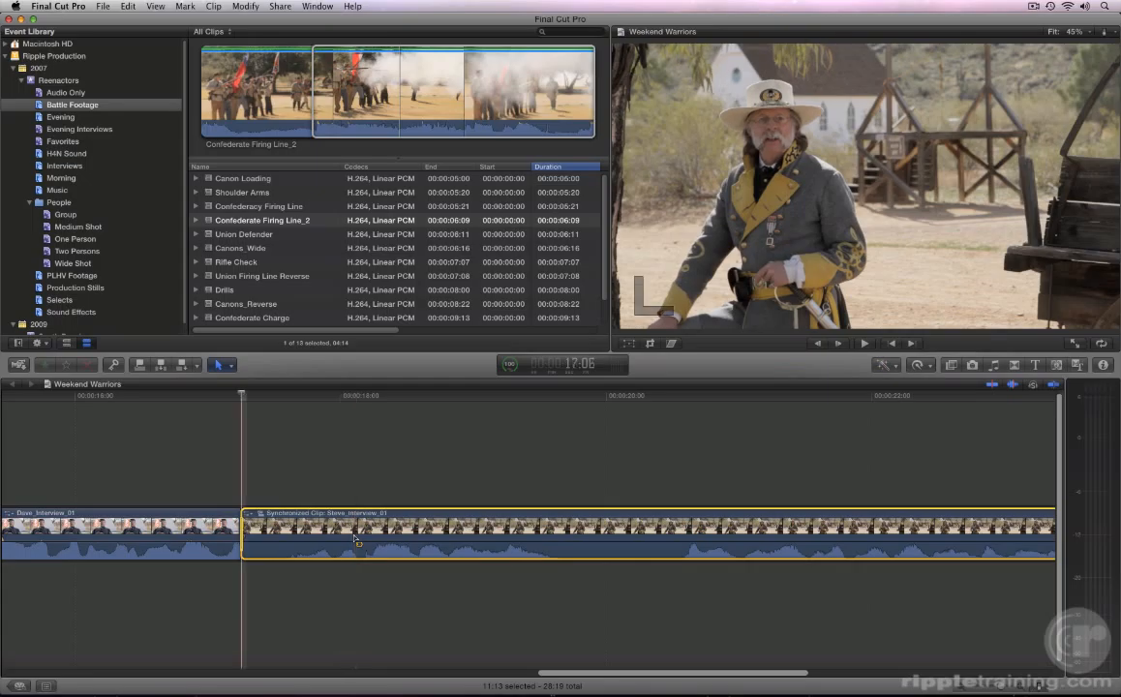
{"action": "key", "text": "l"}
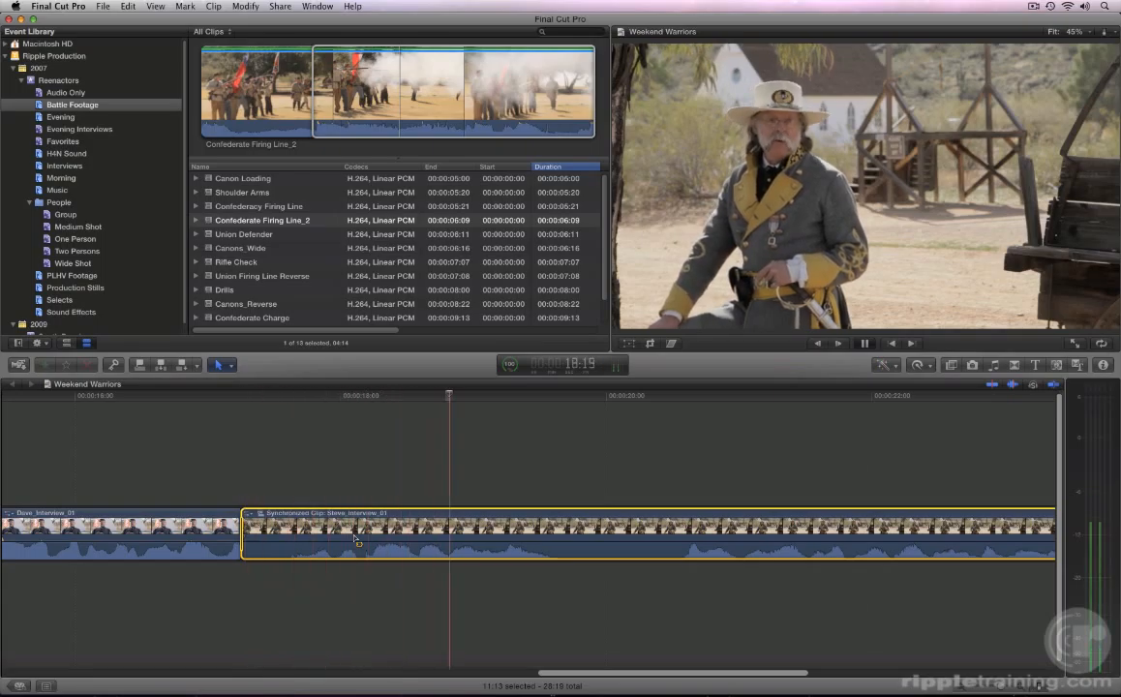
{"action": "key", "text": "o"}
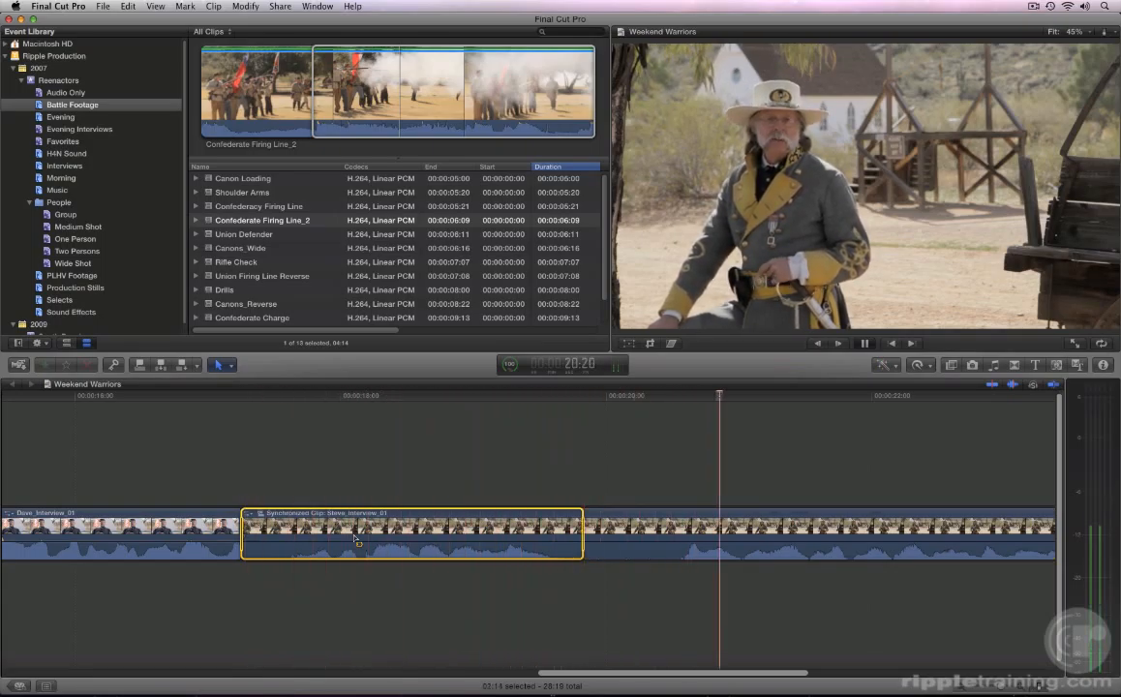
{"action": "key", "text": "space"}
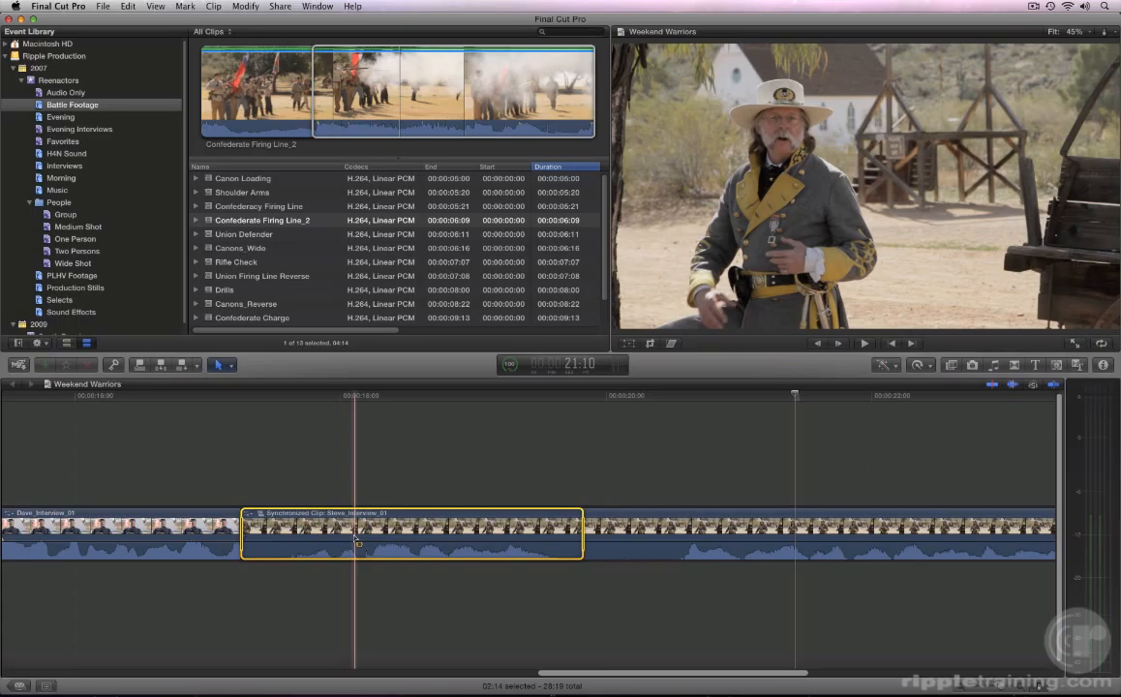
{"action": "left_click_drag", "start_coordinate": [354, 538], "coordinate": [354, 538]}
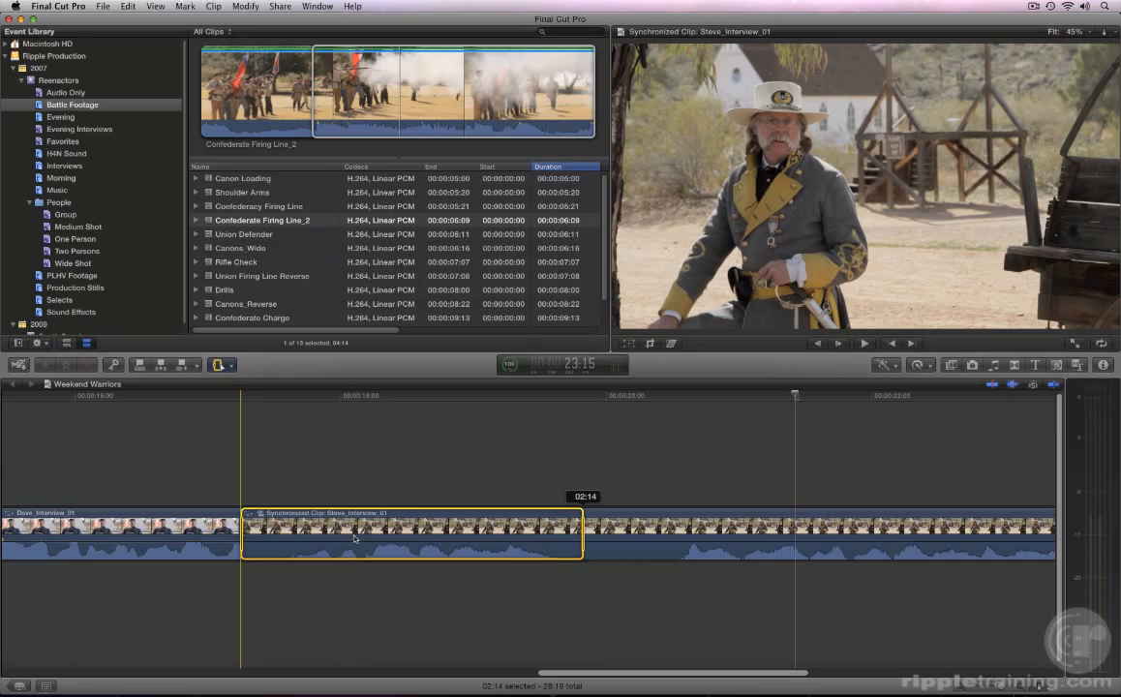
{"action": "key", "text": "a"}
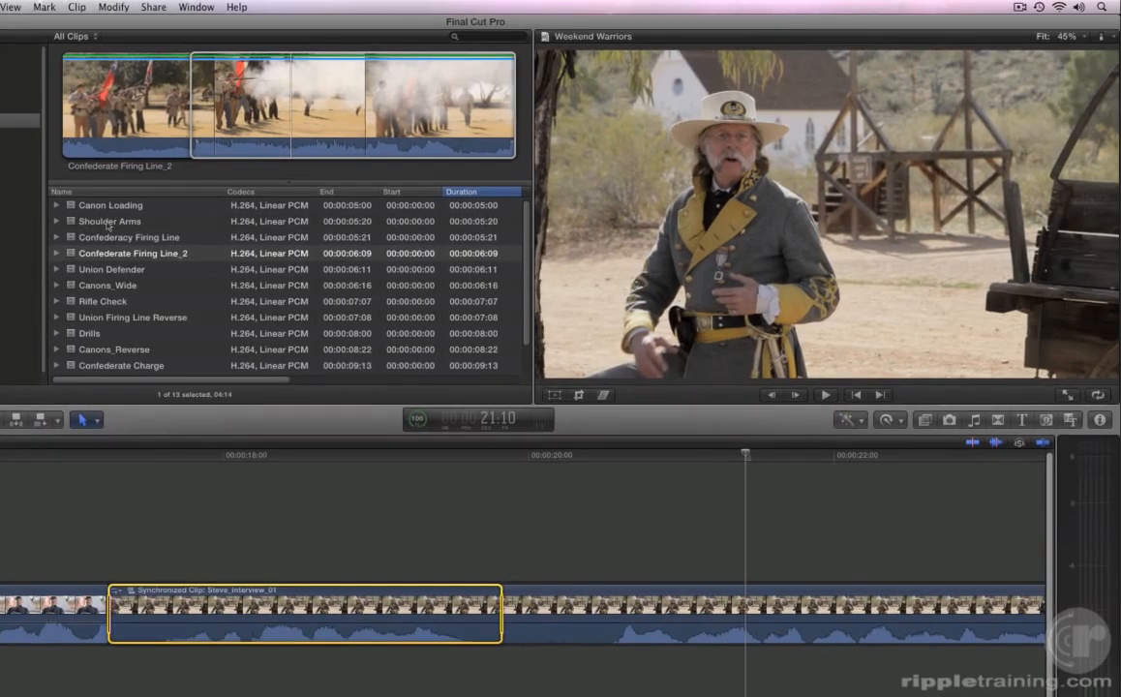
- Connect Shoulder Arms, starting at 1:19 in the source, over the selected interview range and play the edit from just before it
{"action": "left_click", "coordinate": [109, 221]}
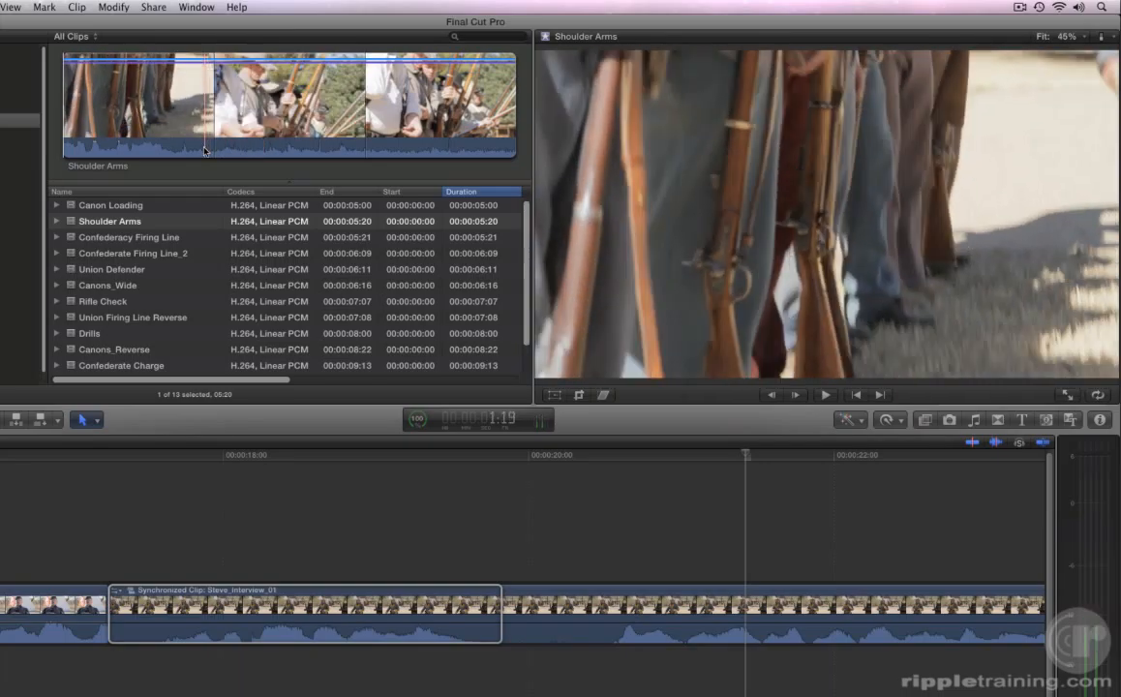
{"action": "key", "text": "i"}
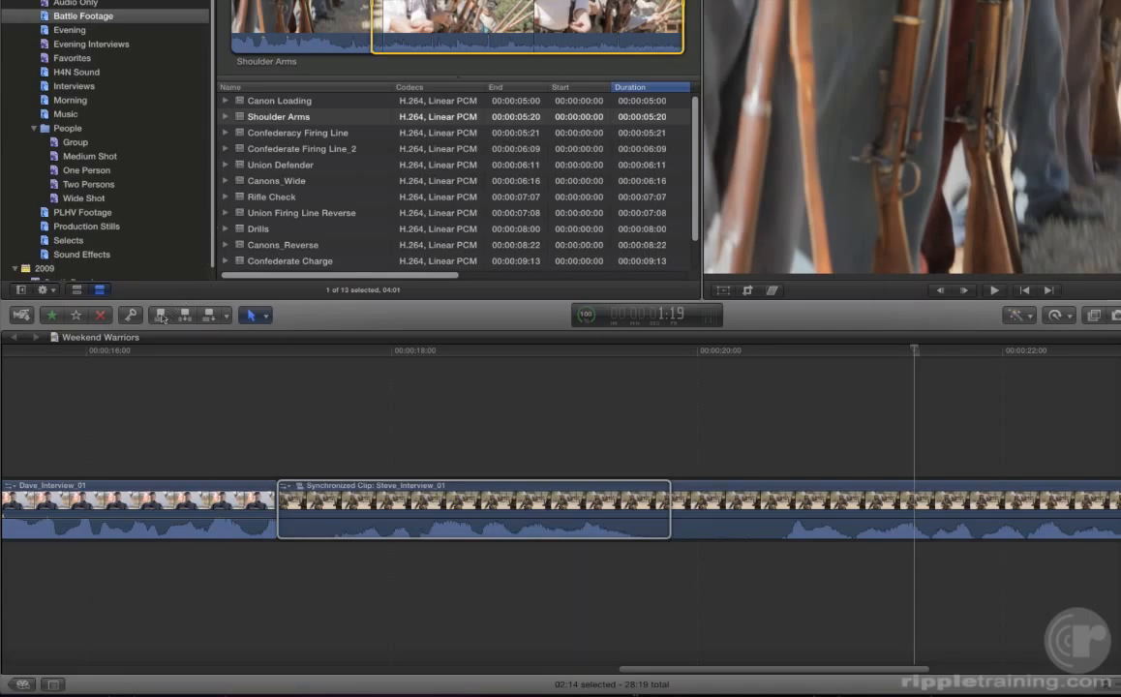
{"action": "left_click", "coordinate": [162, 318]}
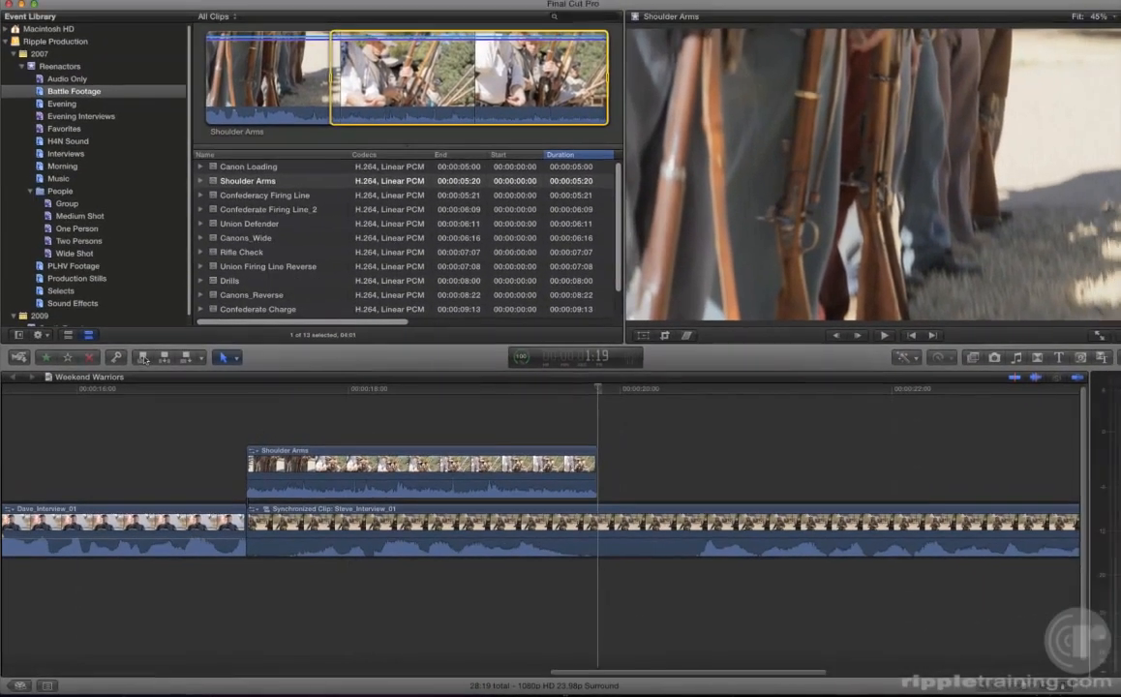
{"action": "key", "text": "Up"}
{"action": "left_click", "coordinate": [214, 404]}
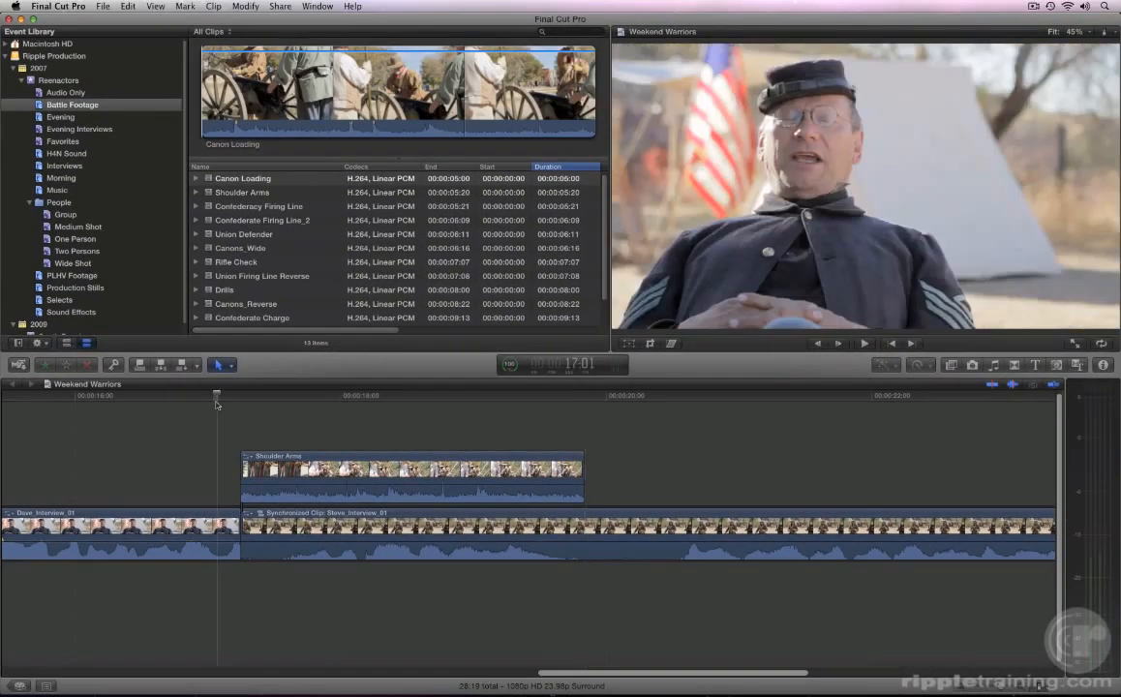
{"action": "key", "text": "space"}
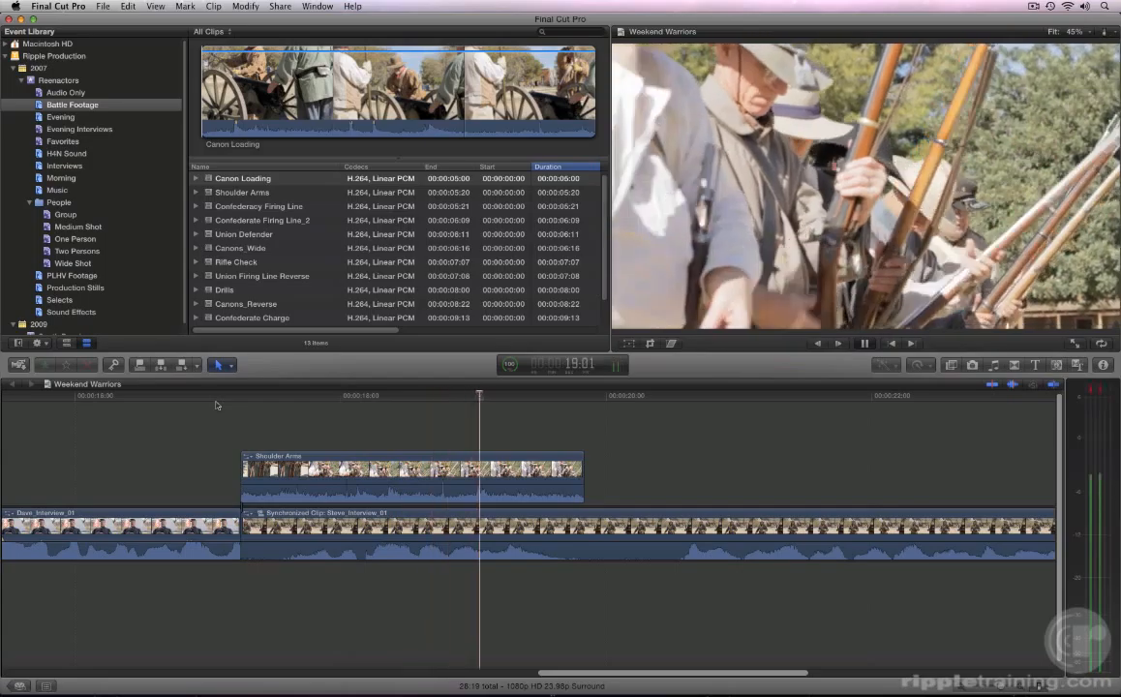